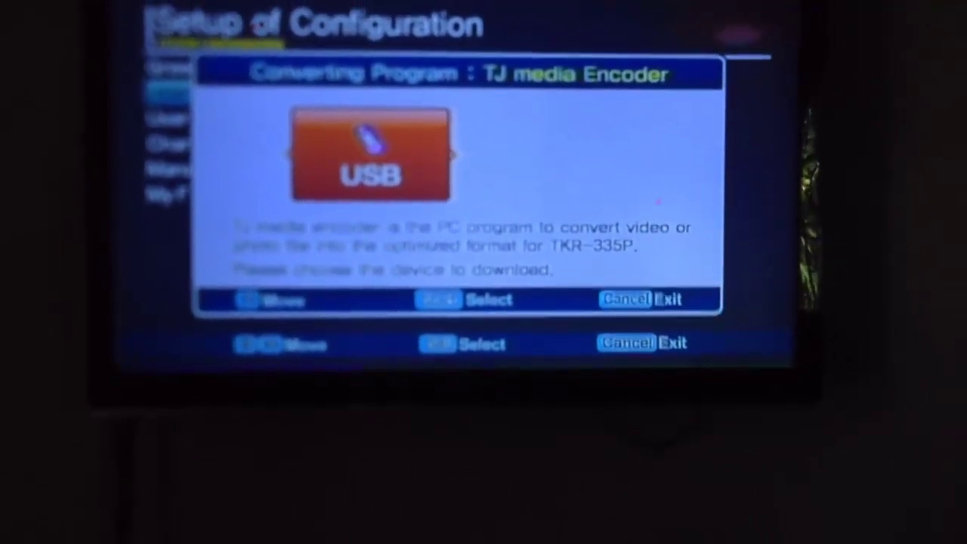
Step: Download the TJ media Encoder converting program to the USB device and exit the configuration setup
key(Return)
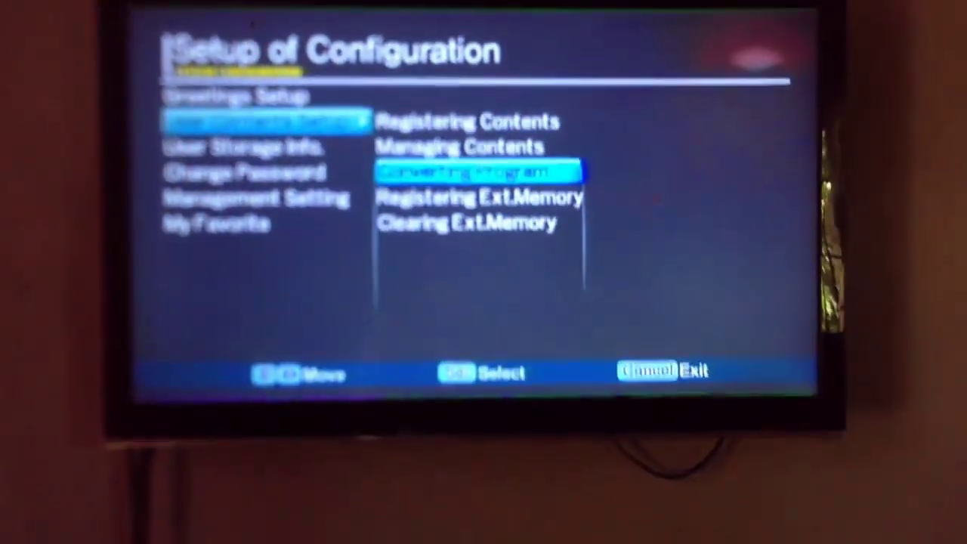
key(Left)
key(Escape)
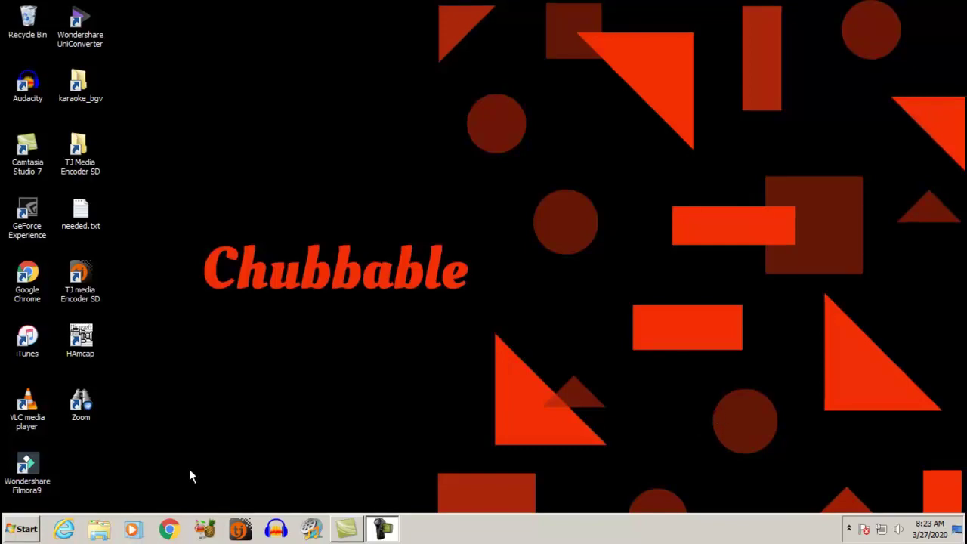
Step: Open the IMATION32GB (G:) drive on the computer and refresh its file listing
click(99, 528)
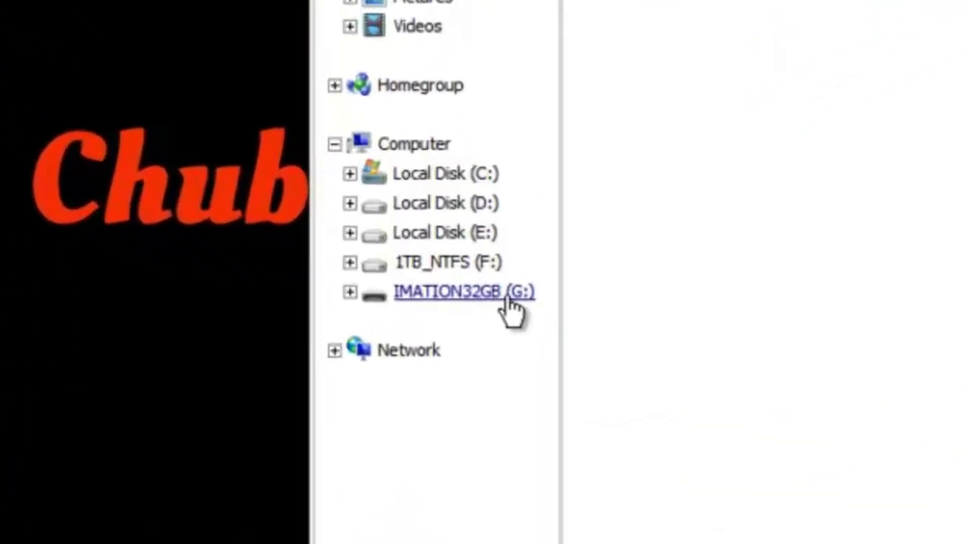
click(492, 298)
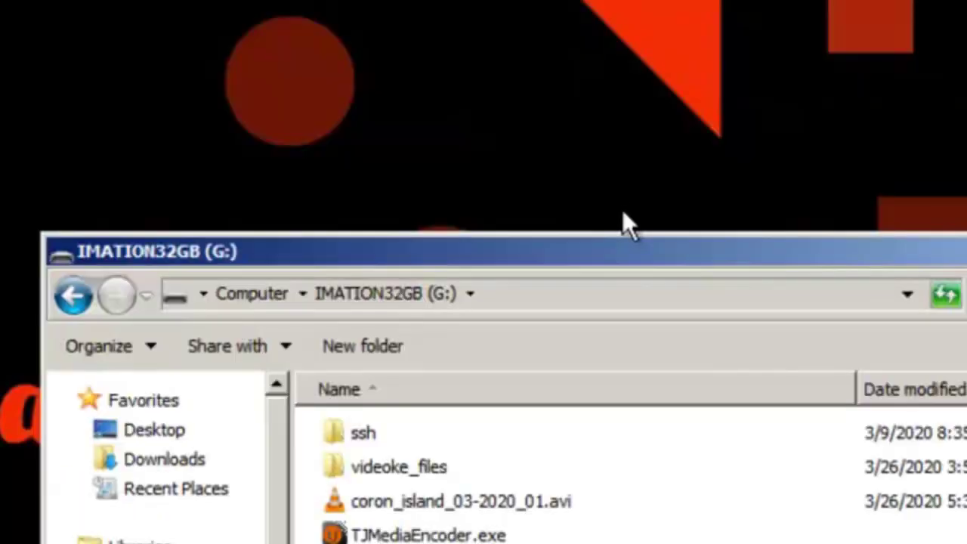
click(633, 228)
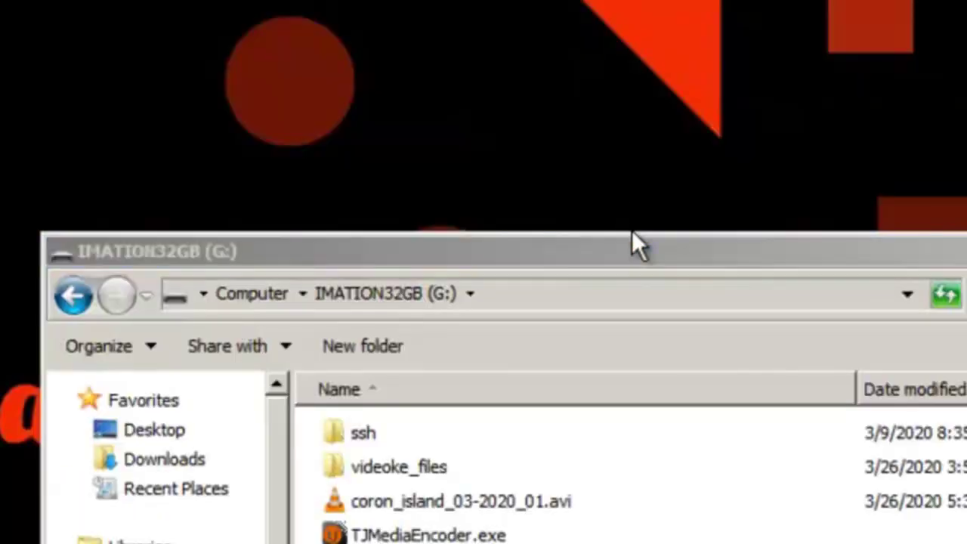
click(621, 535)
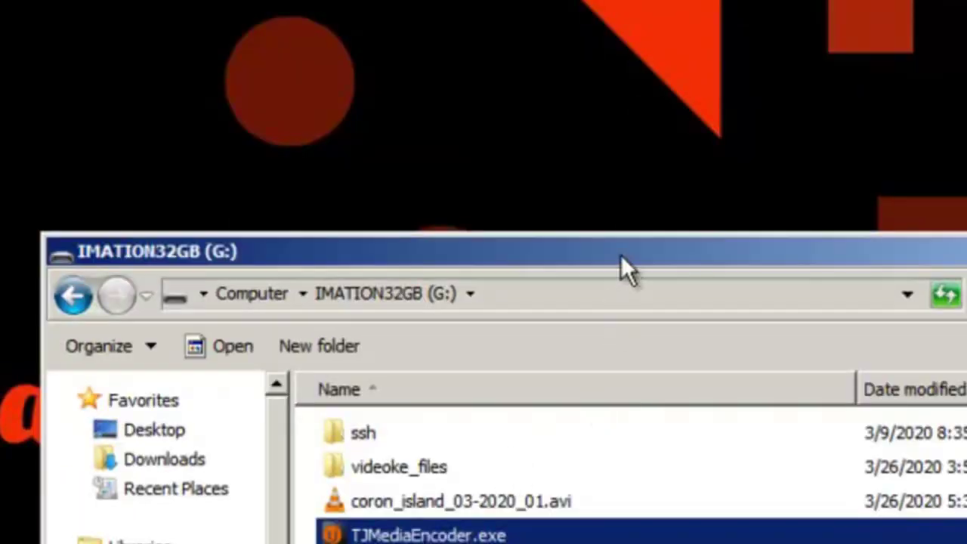
drag(621, 255, 652, 79)
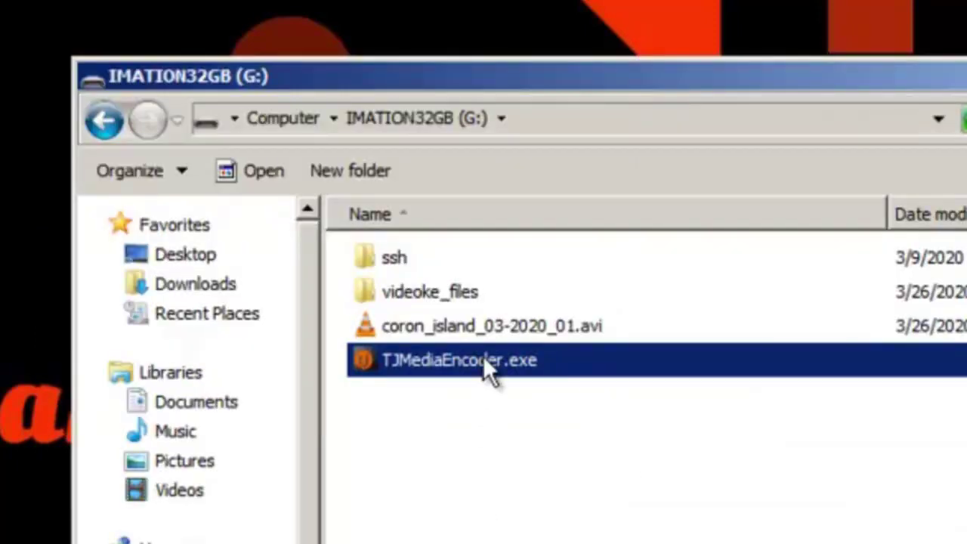
click(480, 391)
right_click(479, 397)
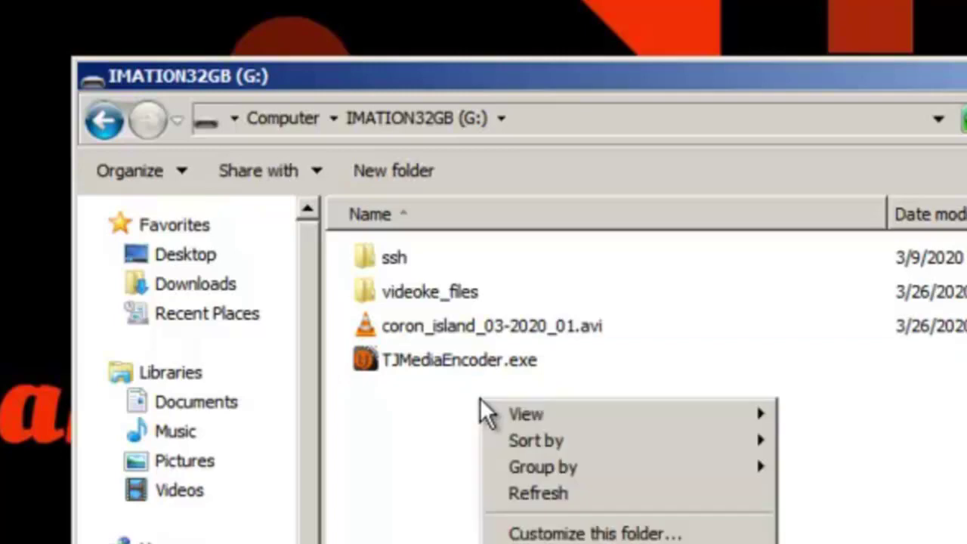
click(552, 493)
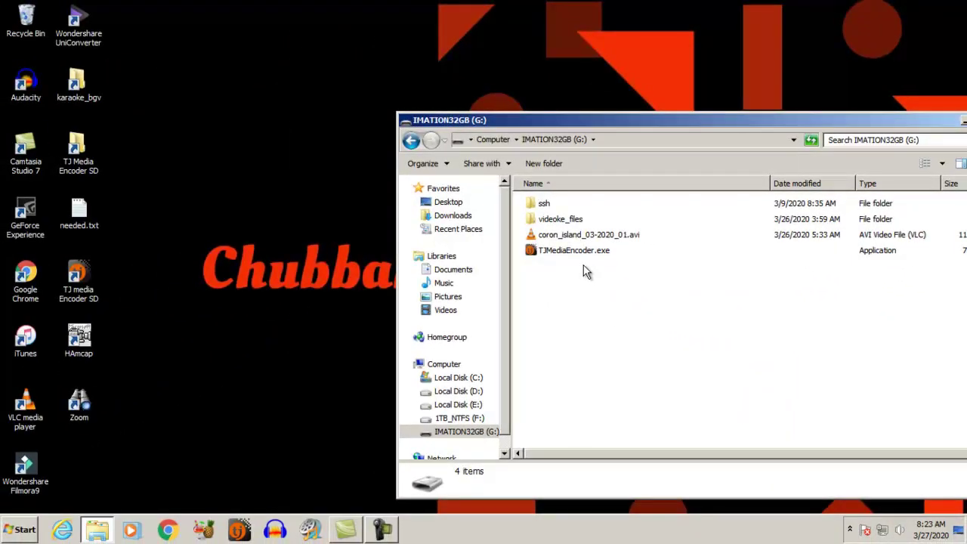
Step: Run the TJMediaEncoder.exe installer from the IMATION32GB (G:) drive
click(585, 255)
right_click(586, 255)
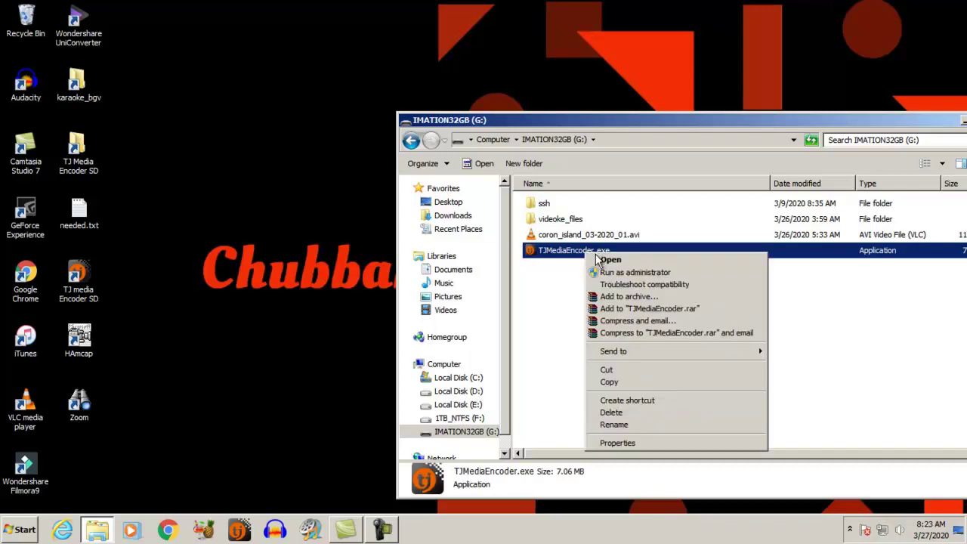
right_click(575, 248)
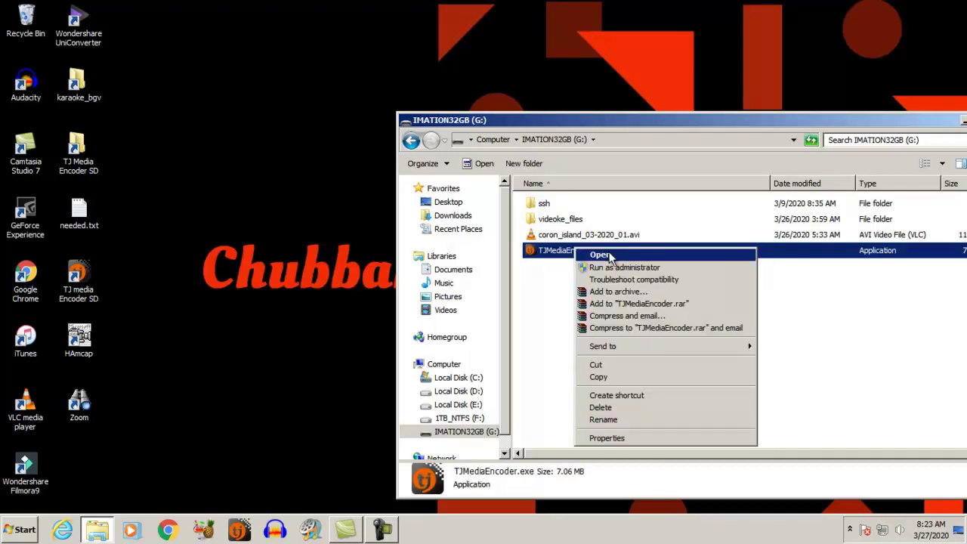
click(538, 282)
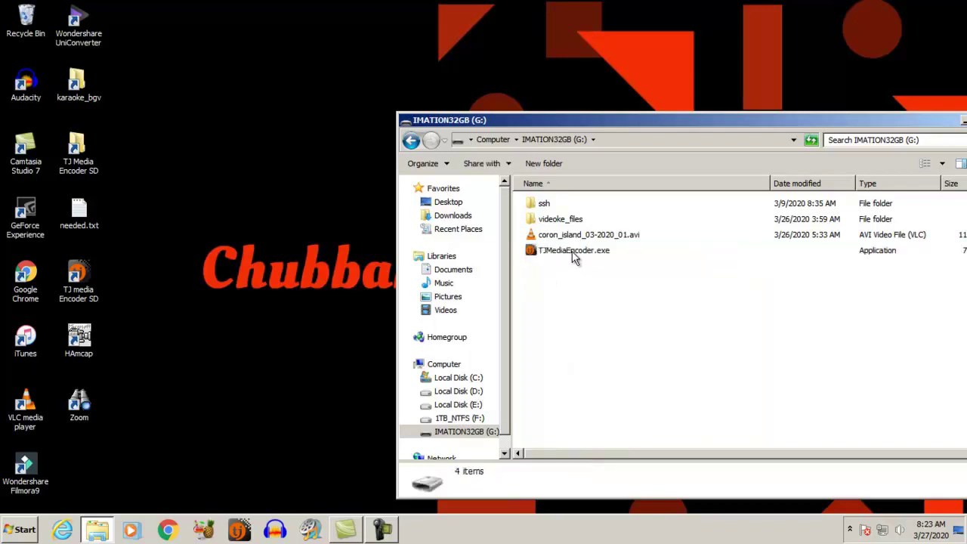
double_click(578, 254)
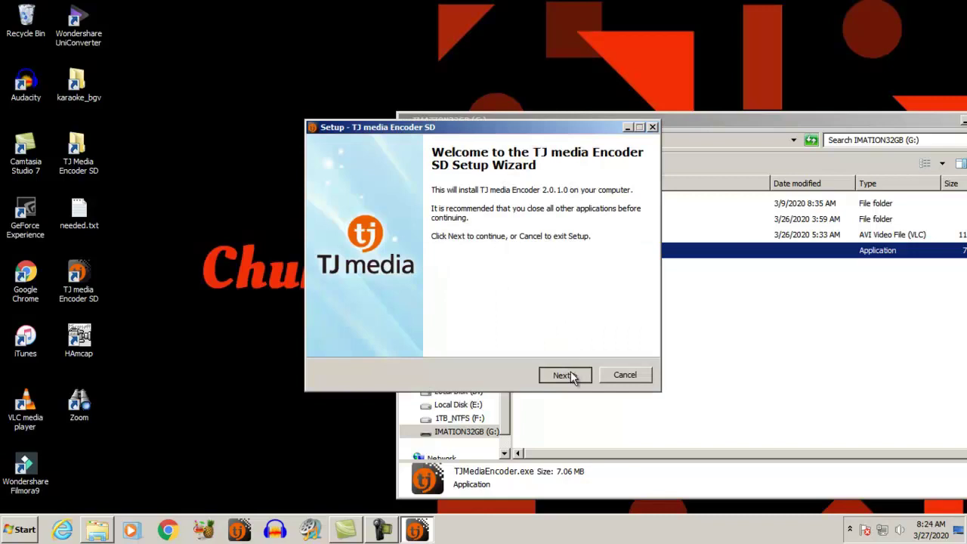
Step: Install TJ media Encoder SD with the default folders and a desktop icon, and finish setup with the program set to launch
click(568, 375)
click(575, 375)
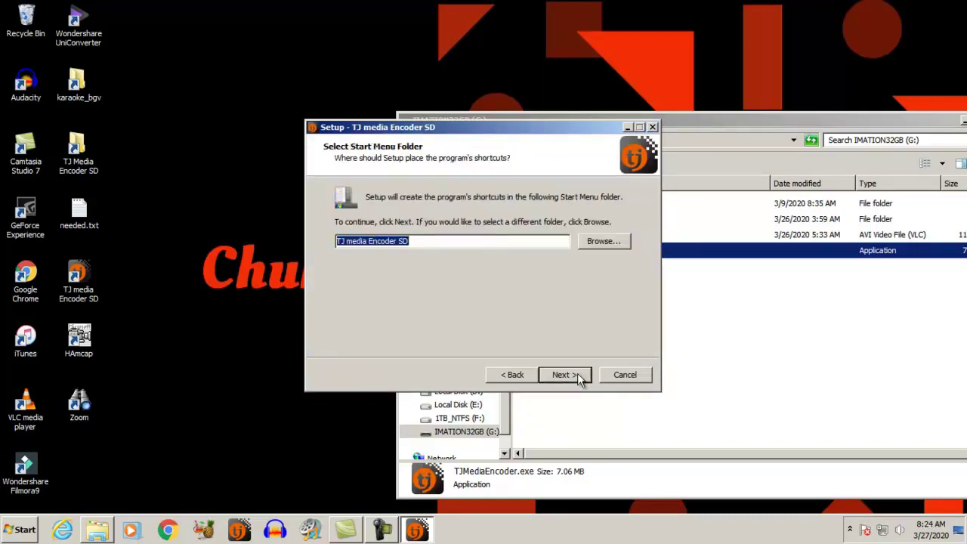
click(577, 376)
click(577, 376)
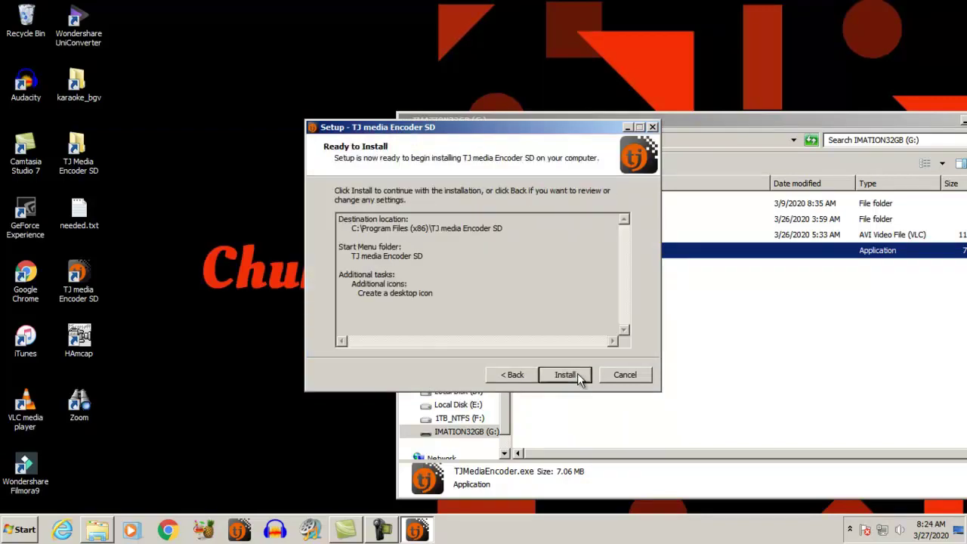
click(577, 376)
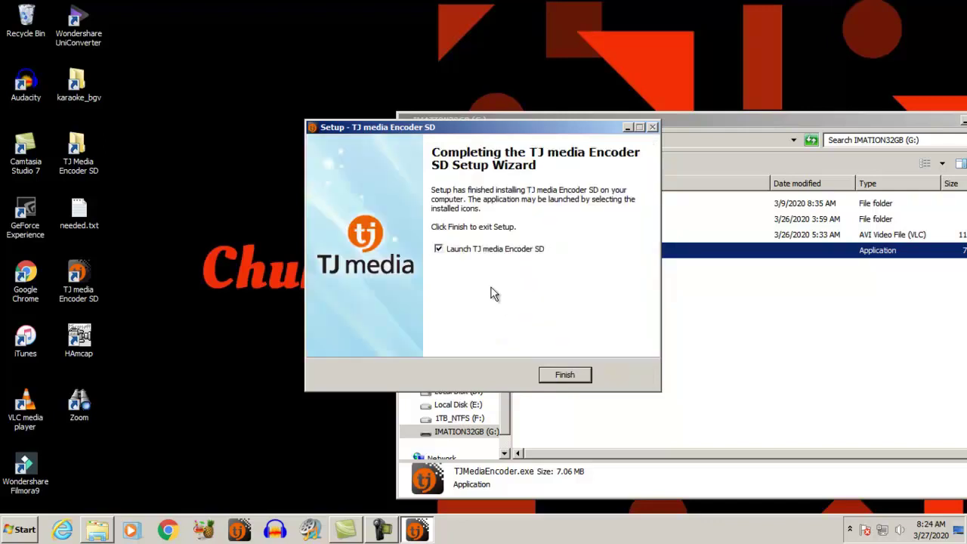
click(500, 254)
click(500, 255)
click(578, 378)
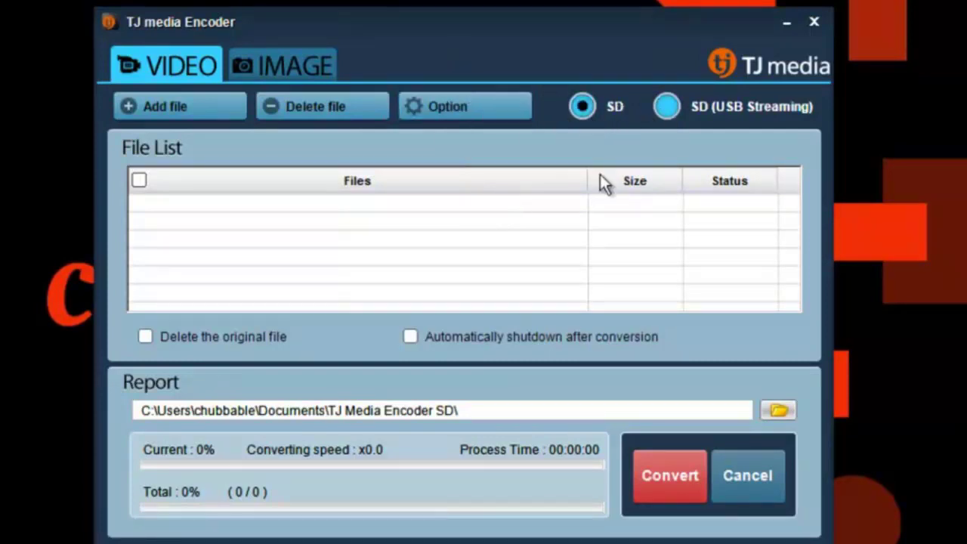
click(666, 107)
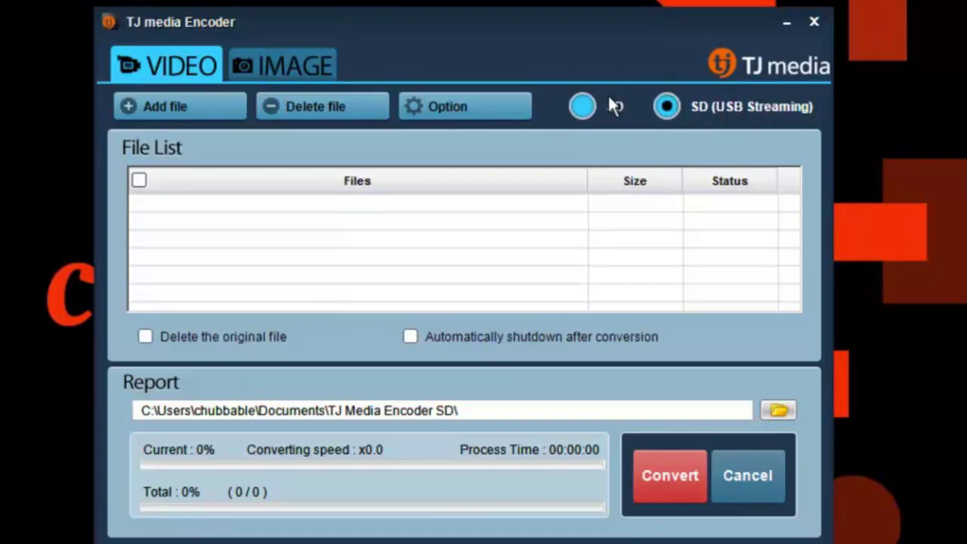
click(586, 108)
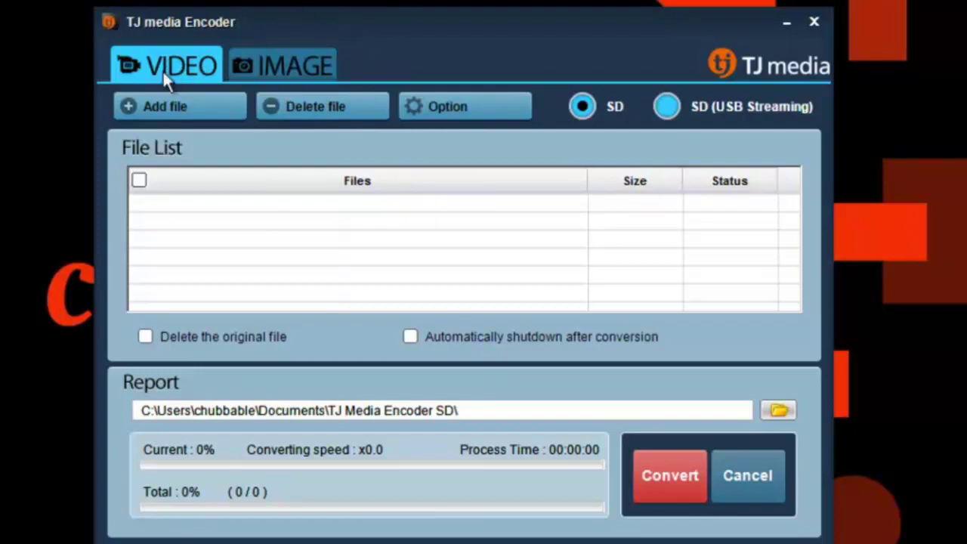
click(313, 71)
Step: Add coron_island_03-2020_01.avi from the IMATION32GB (G:) drive to the video file list
click(183, 107)
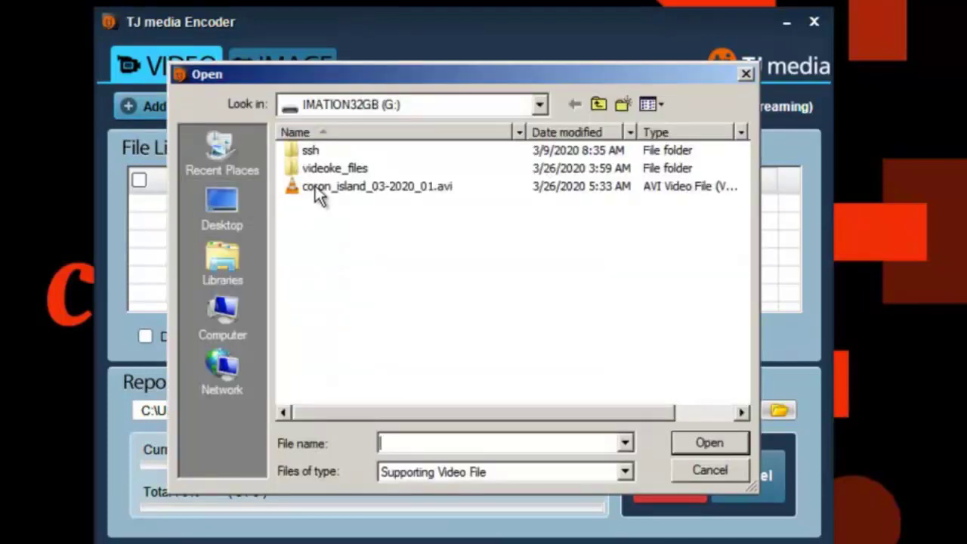
click(415, 189)
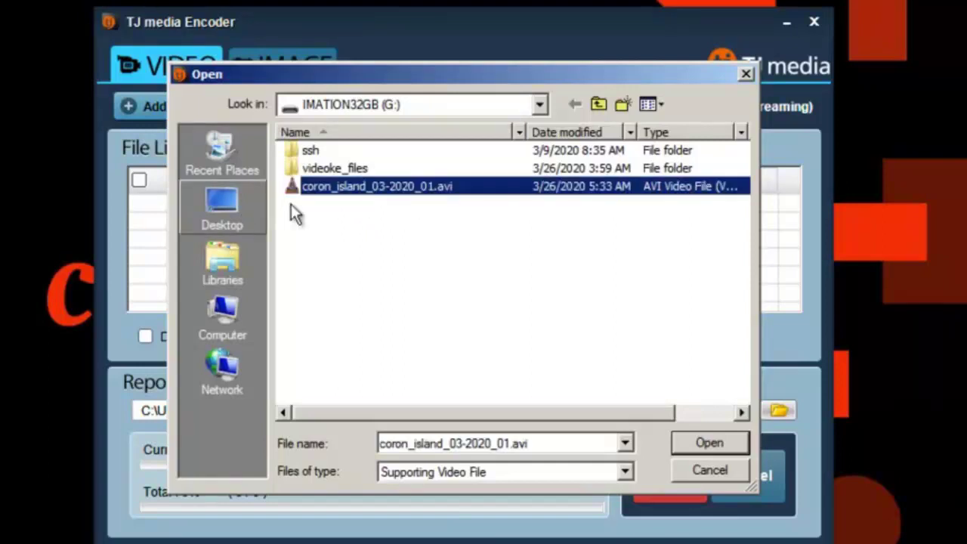
click(363, 188)
click(438, 212)
double_click(426, 187)
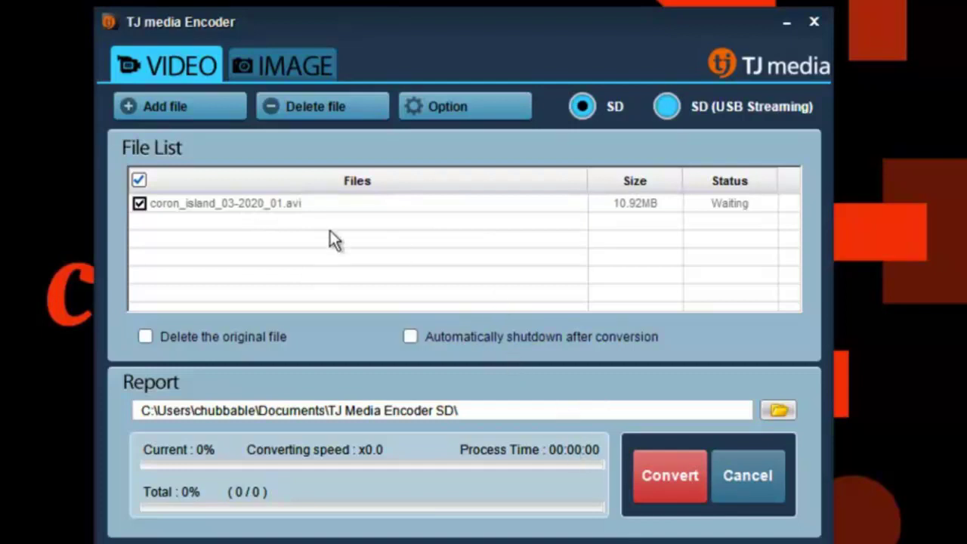
Step: Convert coron_island_03-2020_01.avi in SD mode and dismiss the completion notification
click(284, 207)
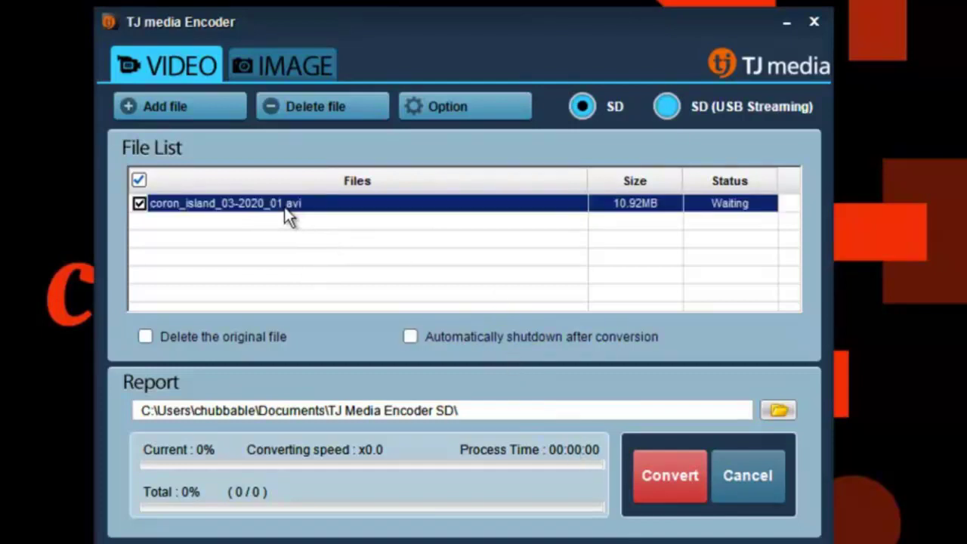
click(661, 485)
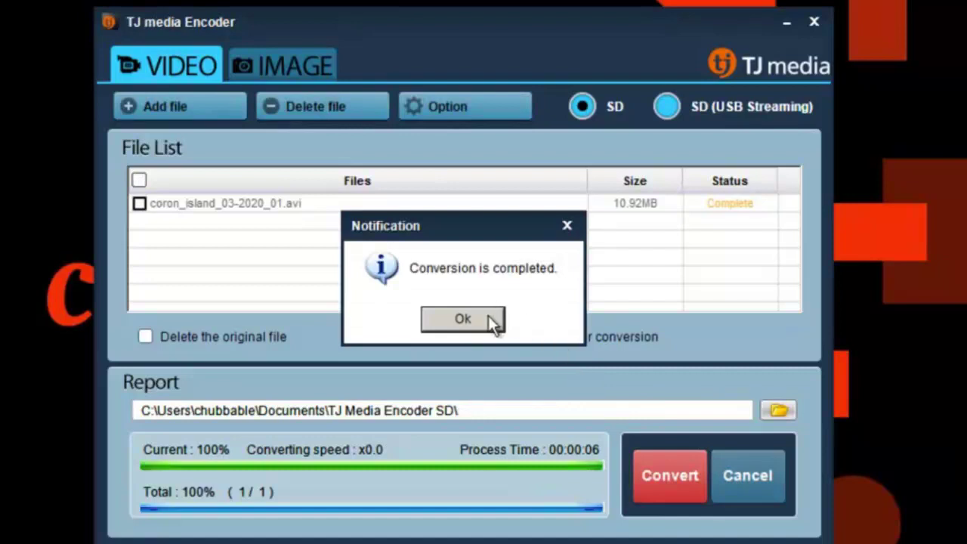
drag(493, 240, 514, 216)
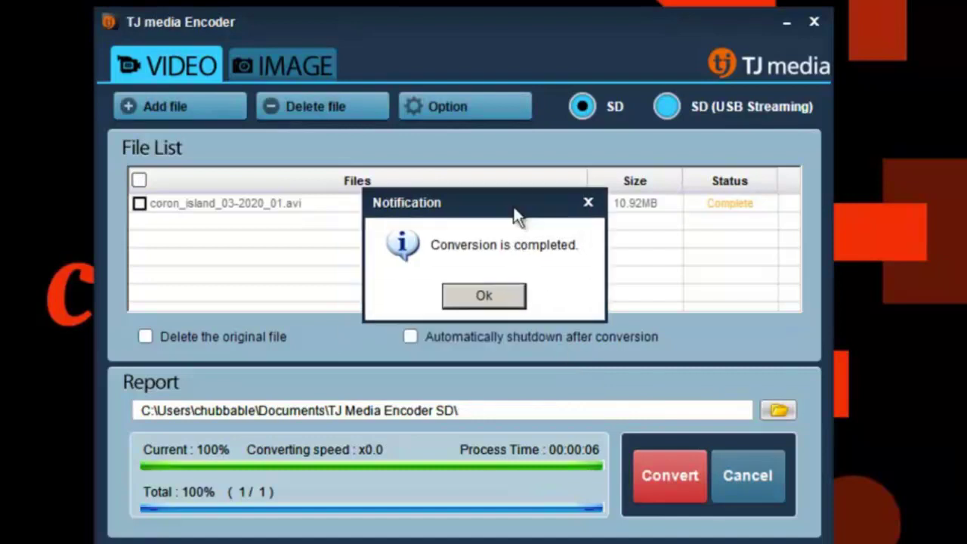
click(508, 292)
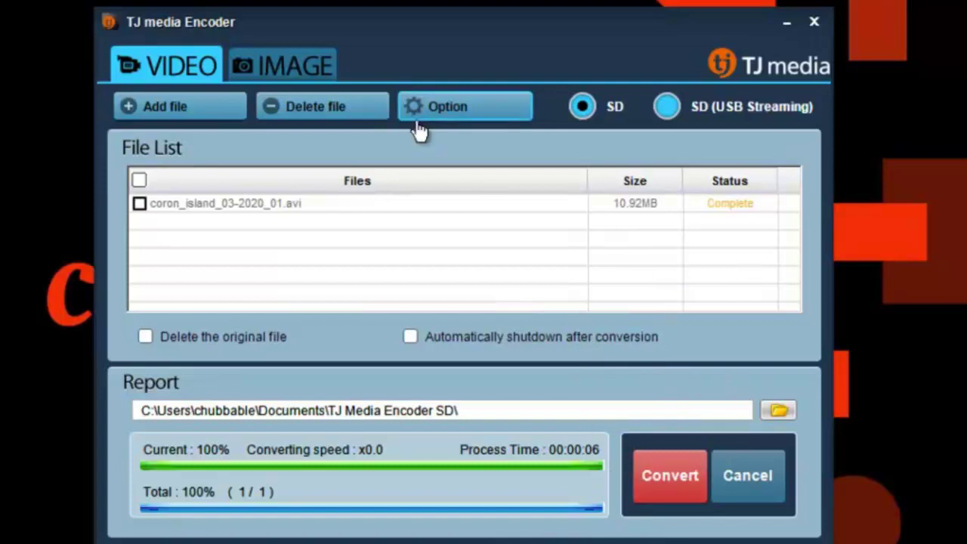
Step: Open the encoder's output folder, play coron_island_03-2020_01(1).avi in VLC to check the conversion, and close the player
click(778, 410)
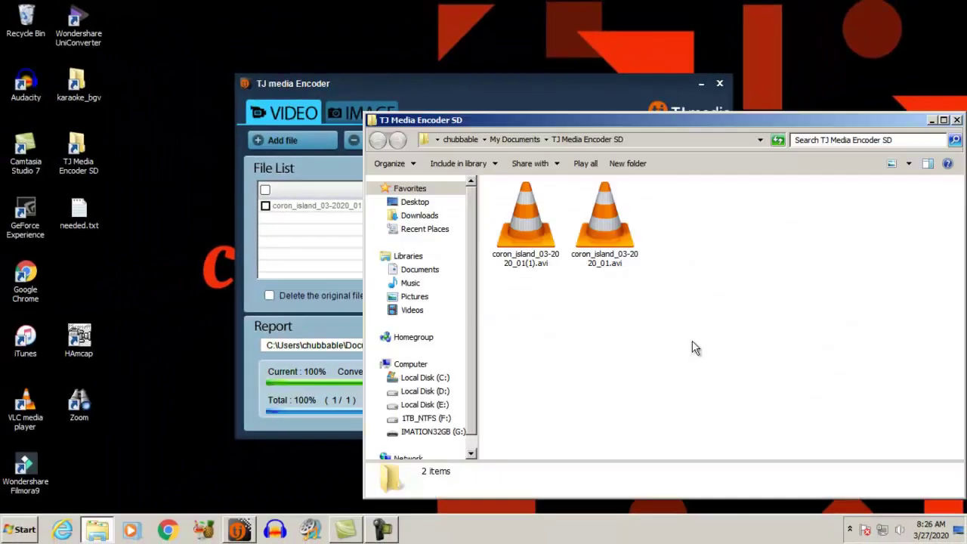
double_click(525, 245)
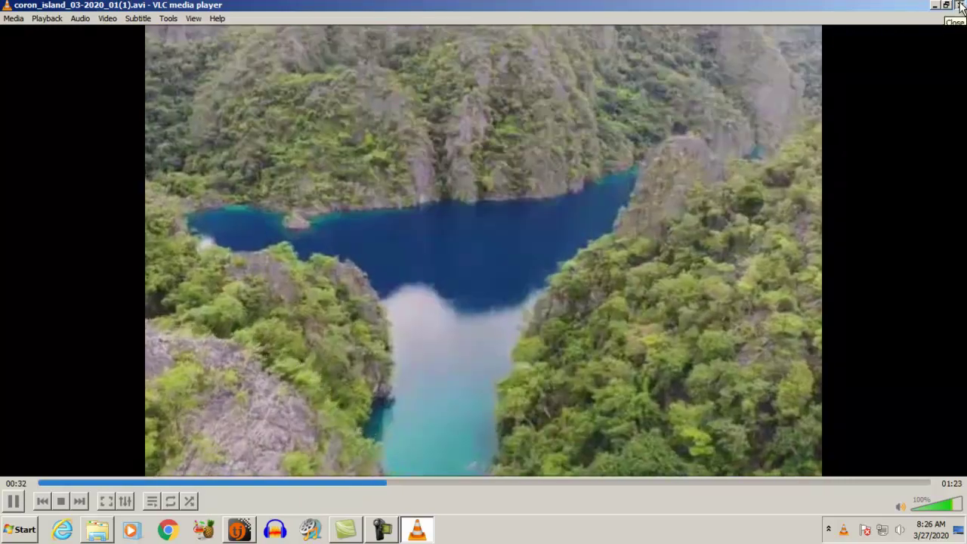
click(959, 5)
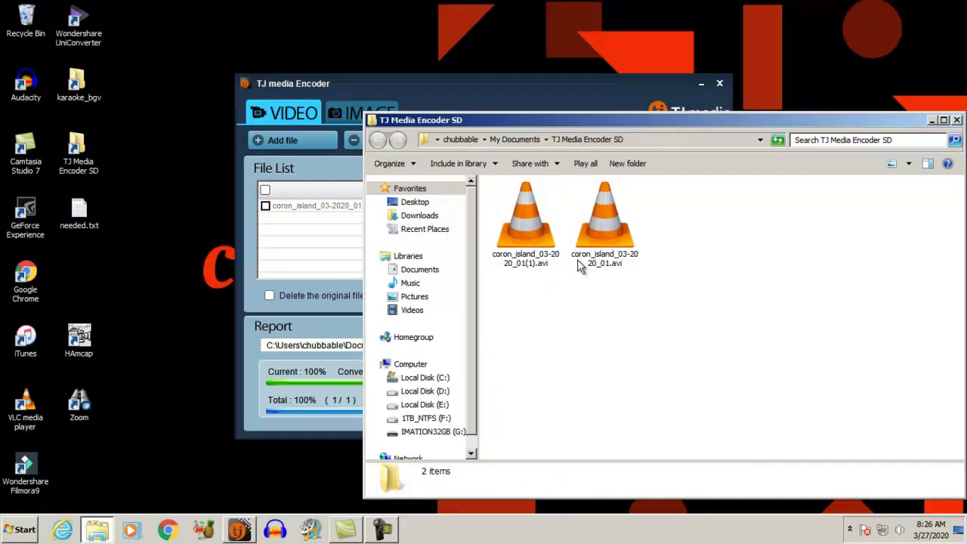